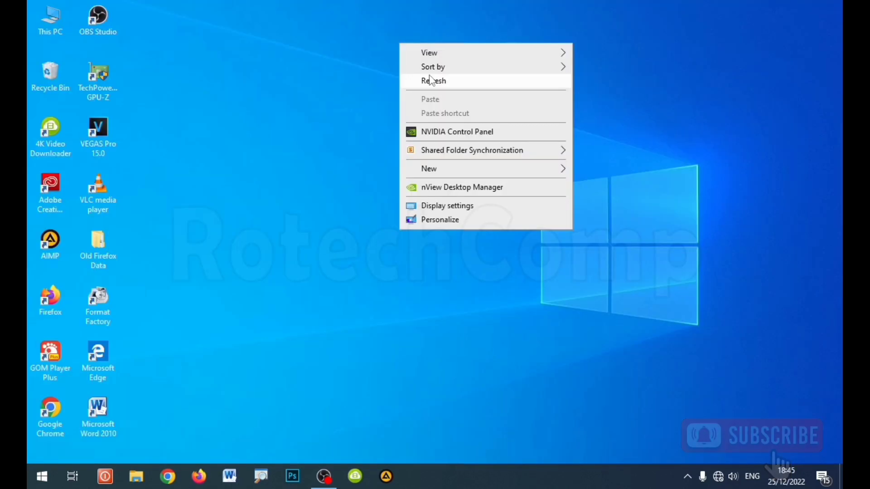
click(431, 80)
right_click(339, 49)
click(367, 86)
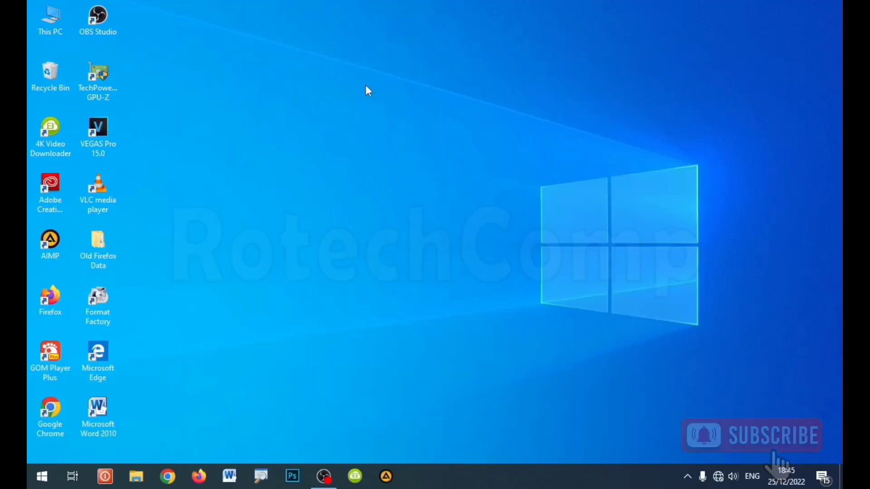
key(ctrl+alt+v)
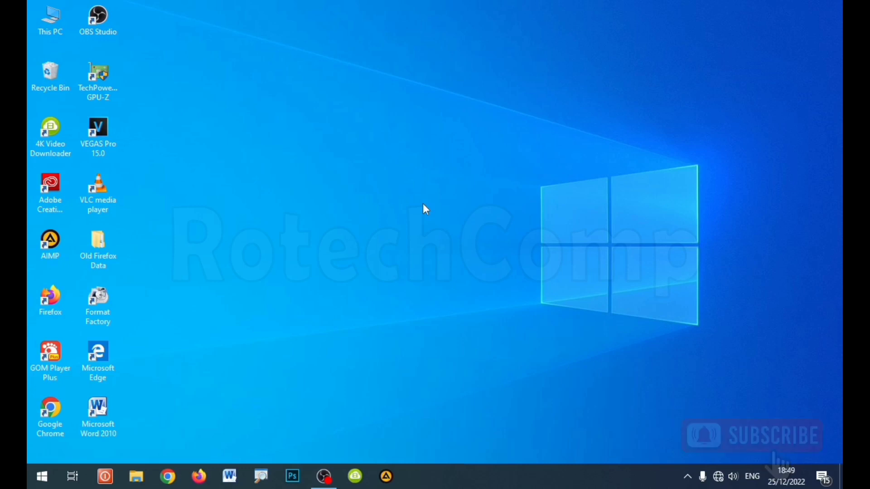
right_click(259, 55)
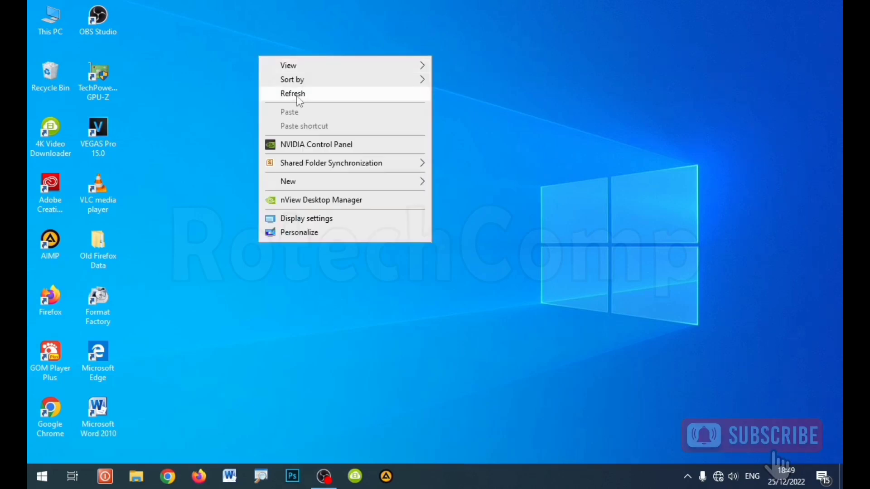
click(297, 94)
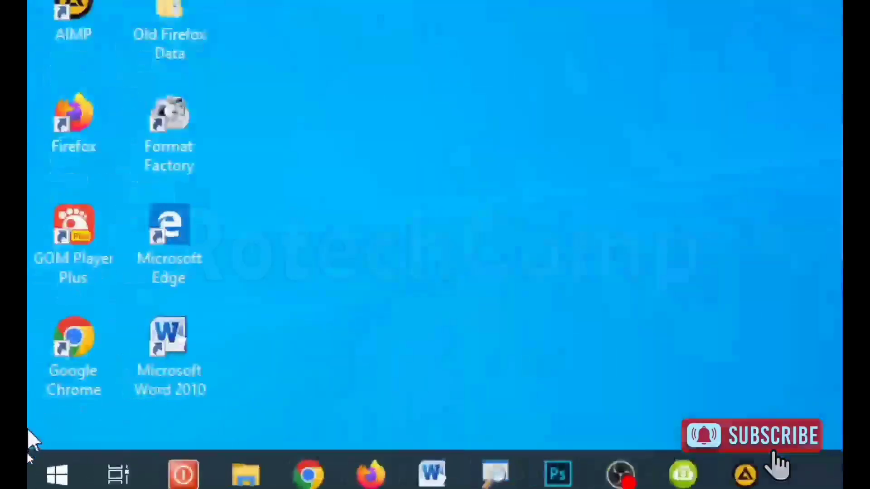
Step: Assign the shortcut key Ctrl + Alt + G to the Google Chrome desktop shortcut, granting administrator permission for the change
click(79, 380)
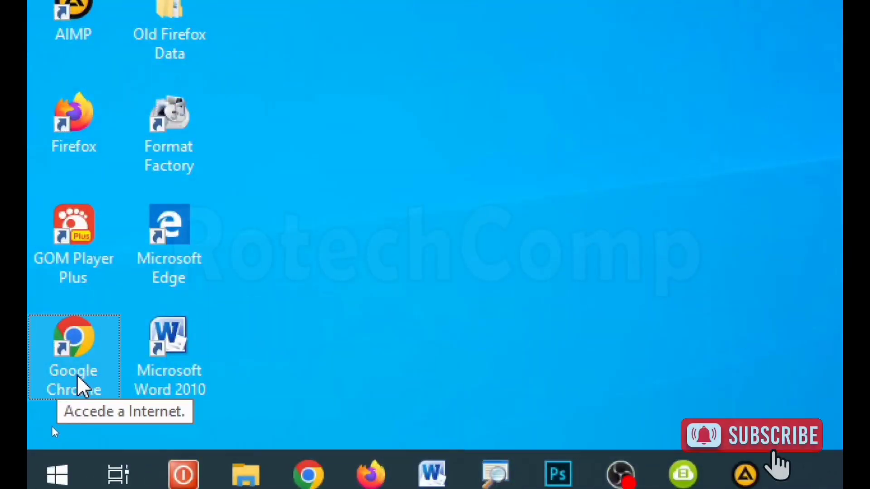
right_click(79, 386)
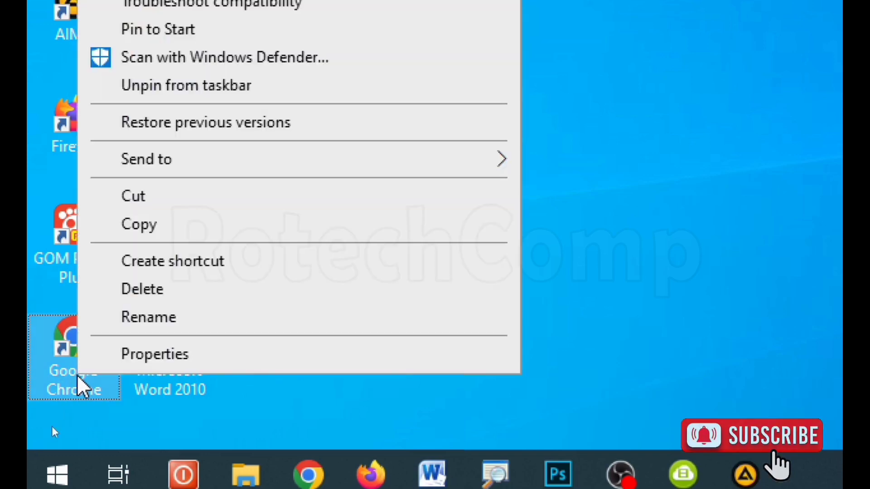
click(155, 355)
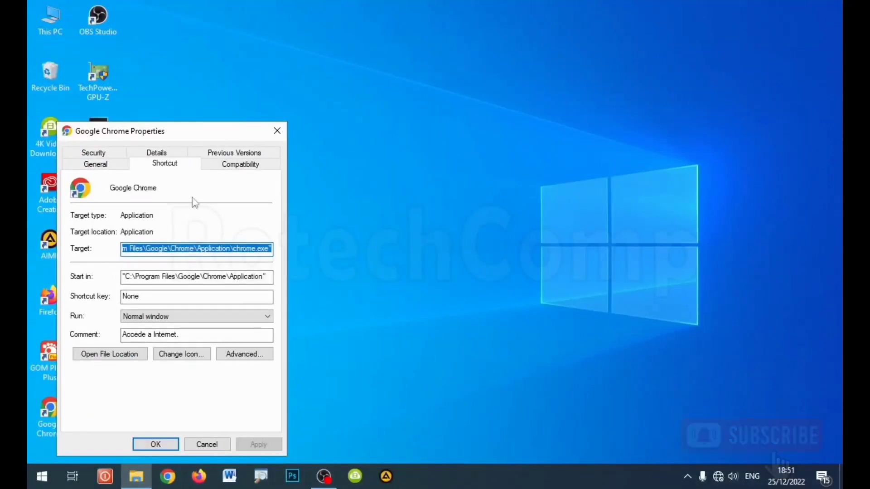
drag(175, 135, 386, 79)
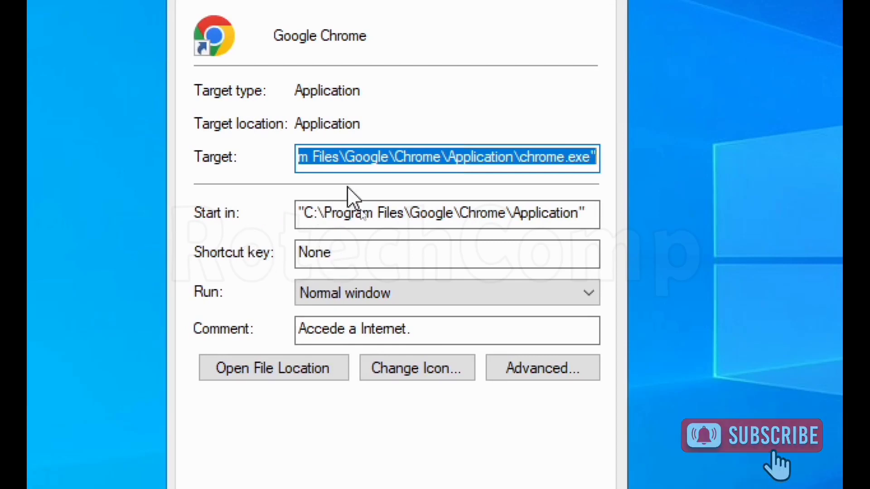
click(334, 254)
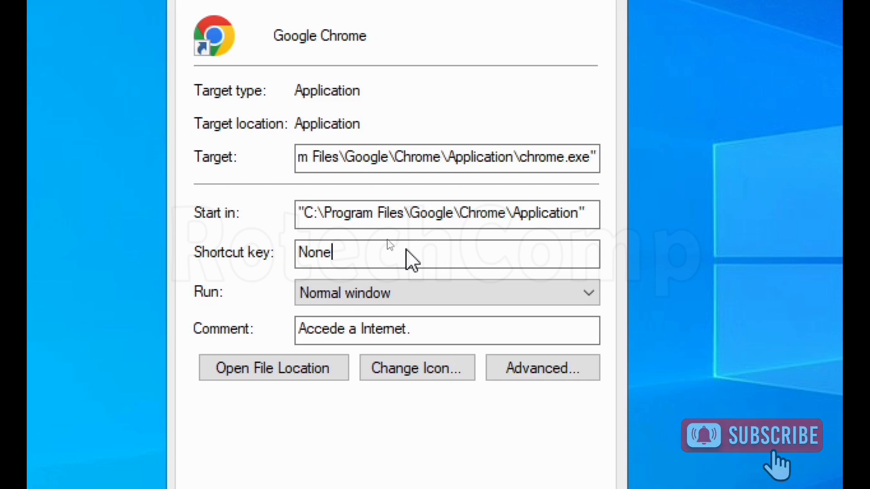
key(ctrl+alt+g)
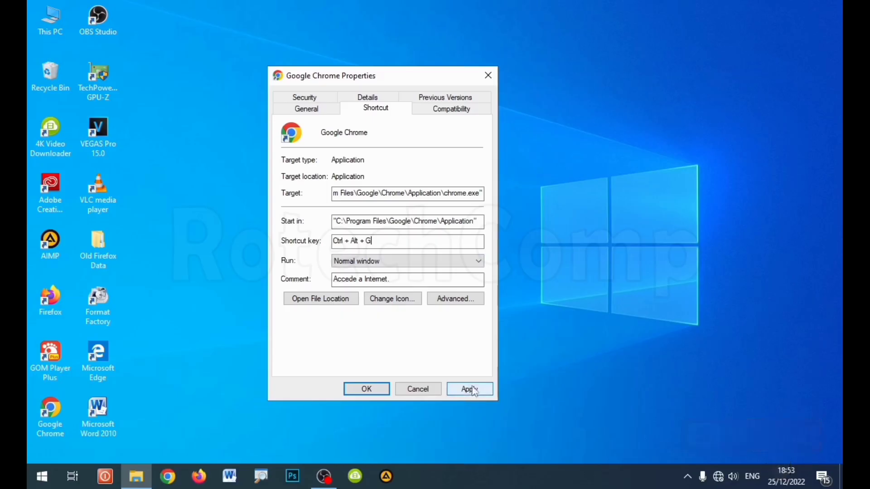
click(470, 389)
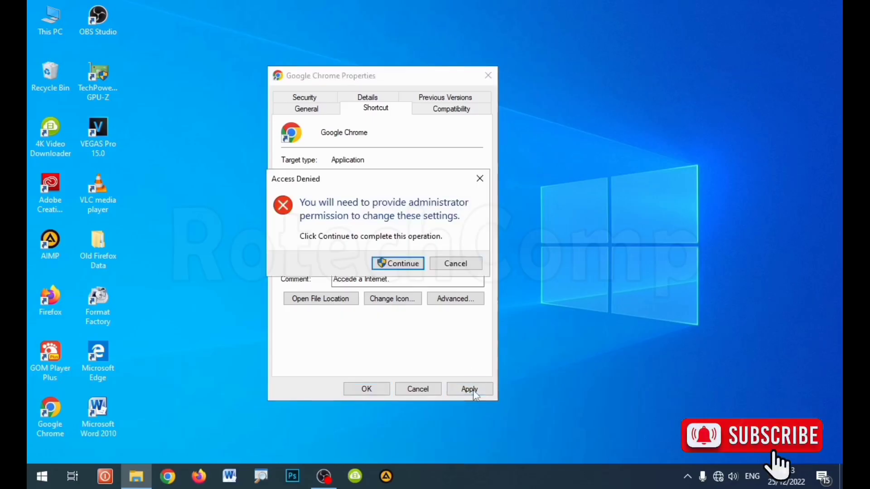
click(399, 263)
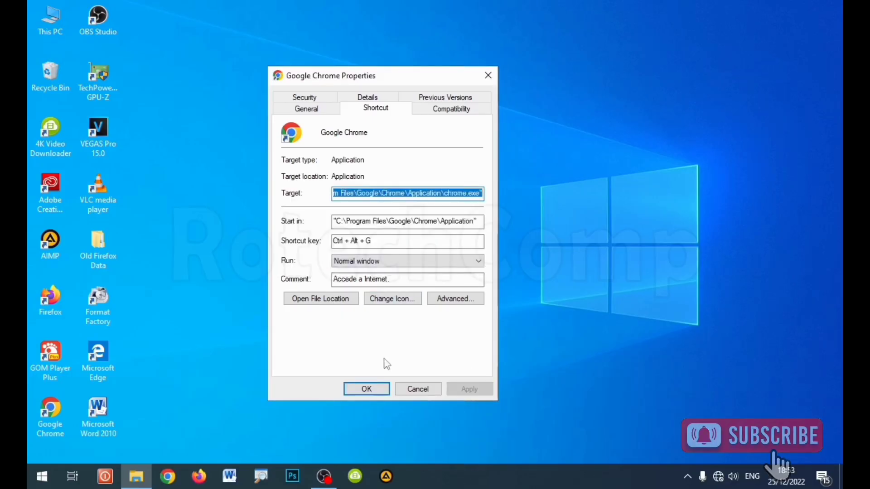
click(367, 390)
Step: Test the Ctrl + Alt + G shortcut by launching Google Chrome with it, close the browser and refresh the desktop
right_click(304, 189)
click(347, 226)
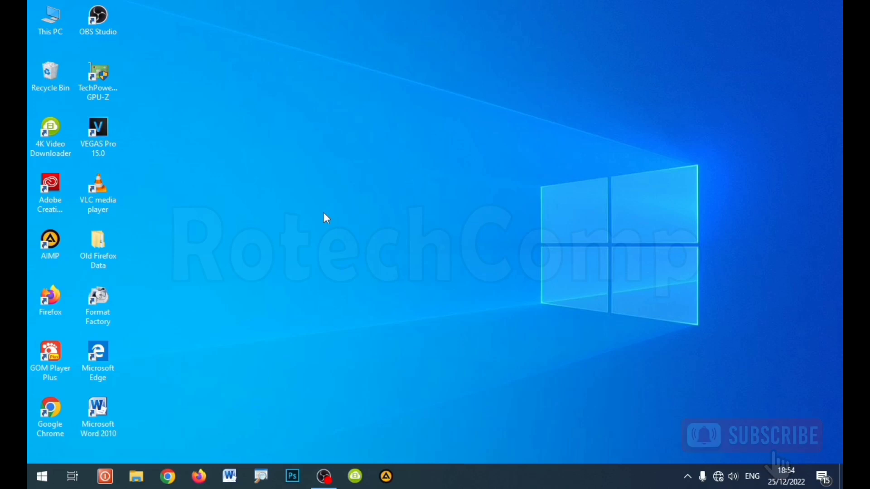
key(ctrl+alt+g)
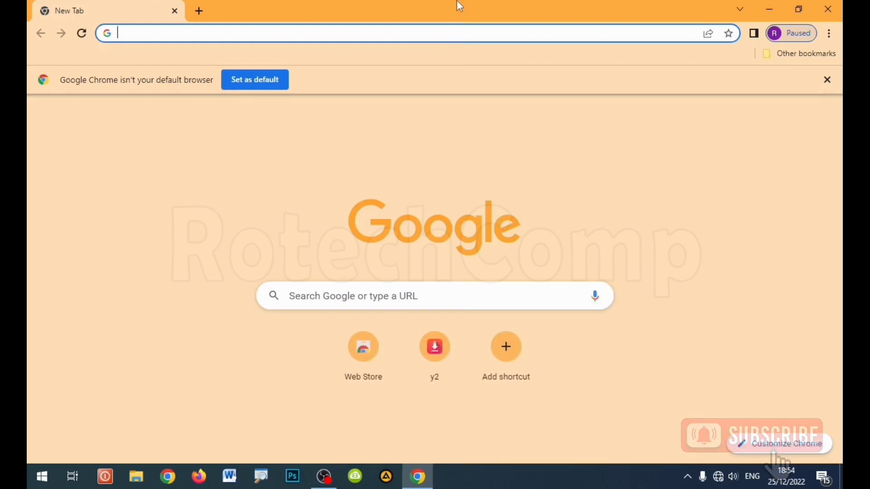
click(828, 9)
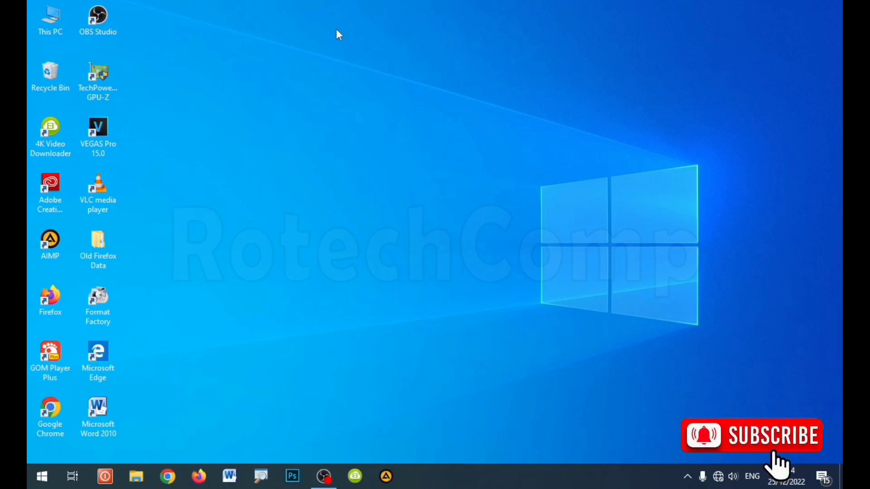
right_click(336, 30)
click(365, 63)
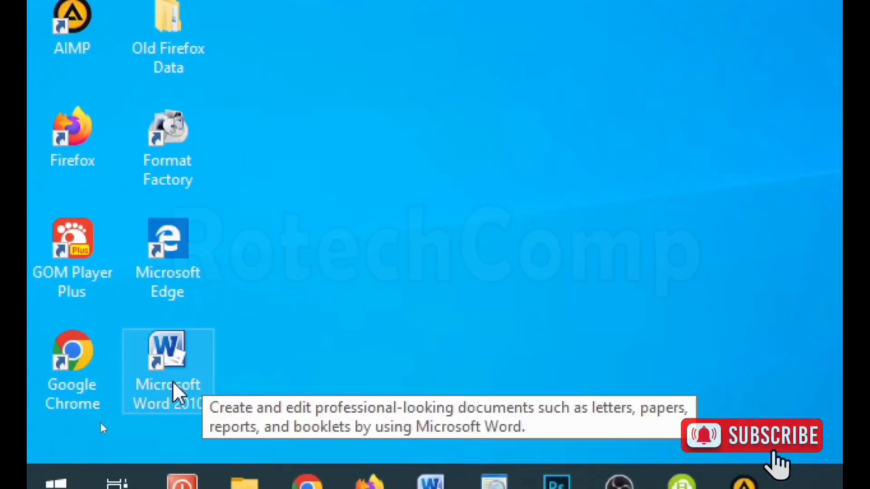
Step: Assign the shortcut key Ctrl + Alt + M to the Microsoft Word 2010 desktop shortcut
right_click(181, 355)
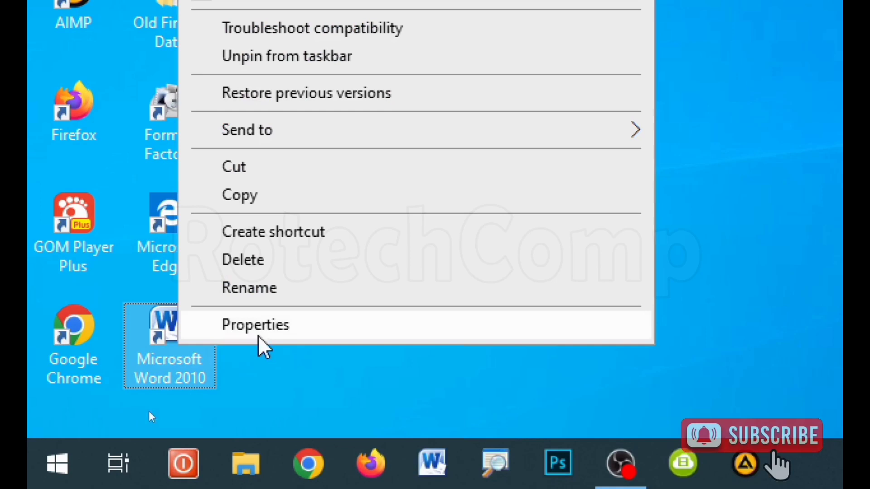
click(287, 331)
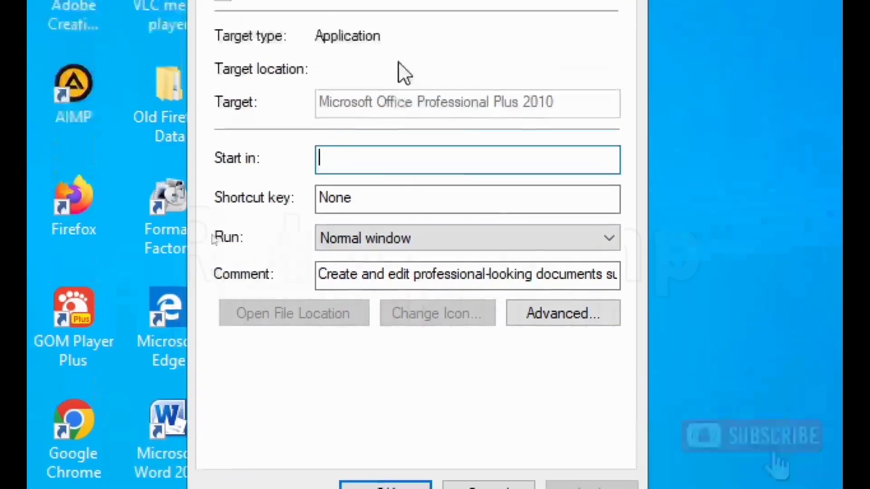
click(334, 203)
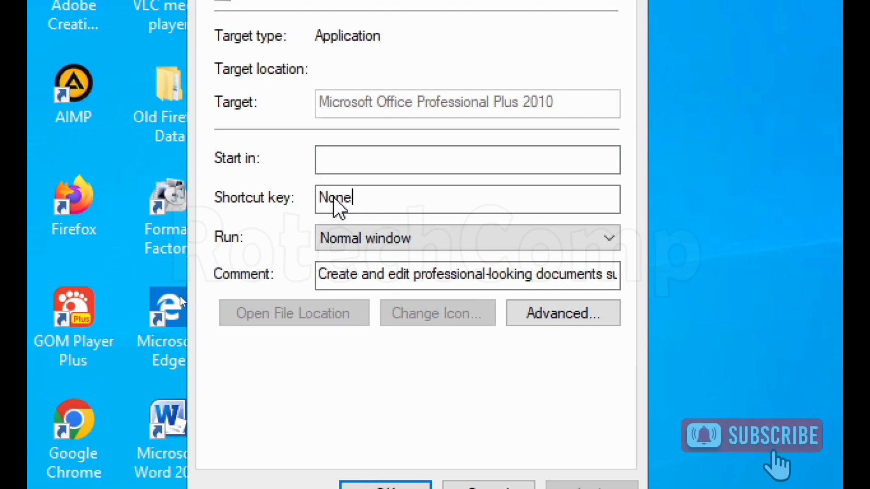
key(ctrl+alt+m)
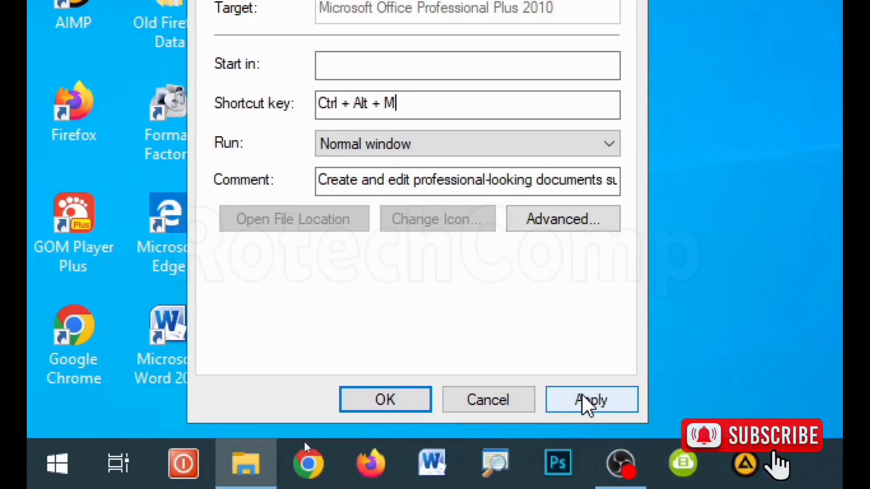
click(588, 403)
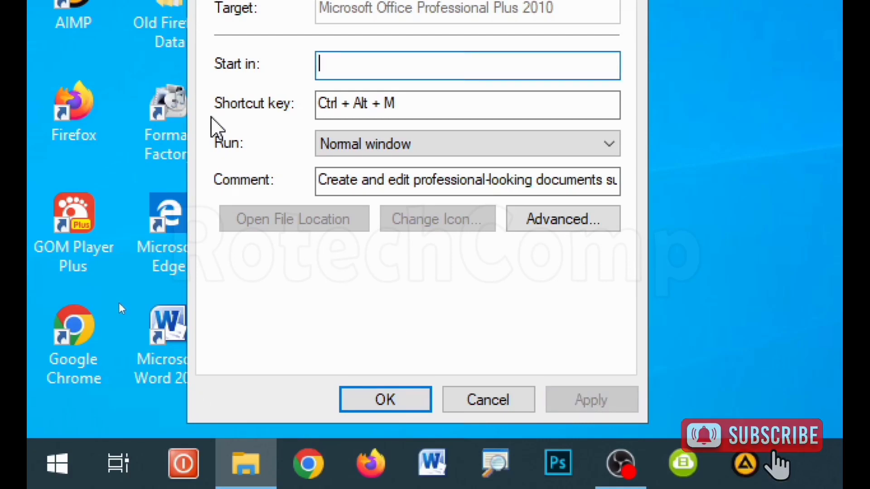
click(388, 399)
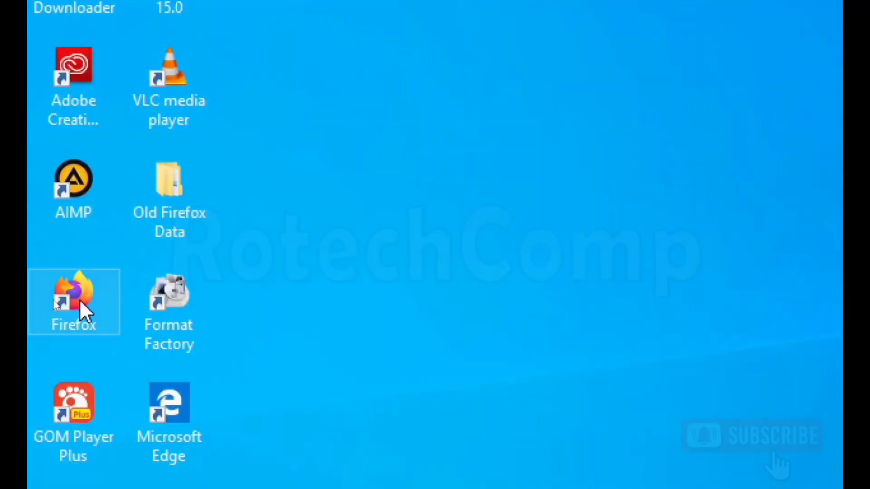
Step: Assign the shortcut key Ctrl + Alt + F to the Firefox desktop shortcut, granting administrator permission for the change
click(80, 300)
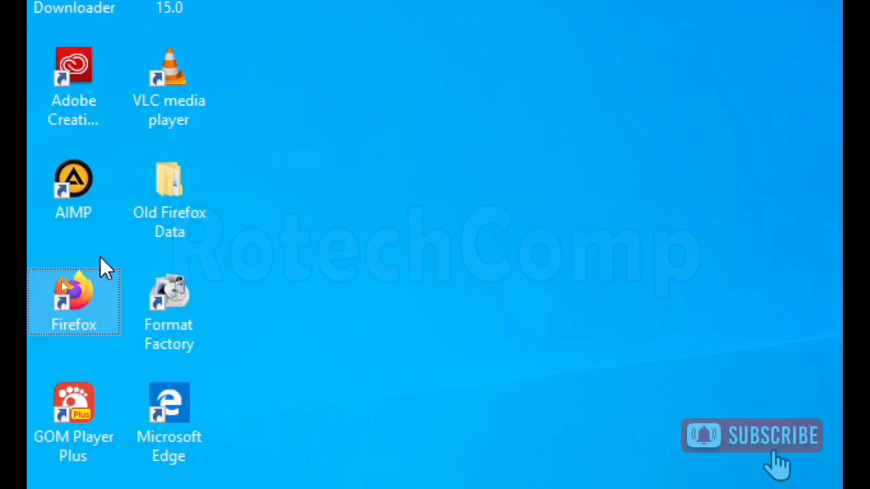
click(424, 297)
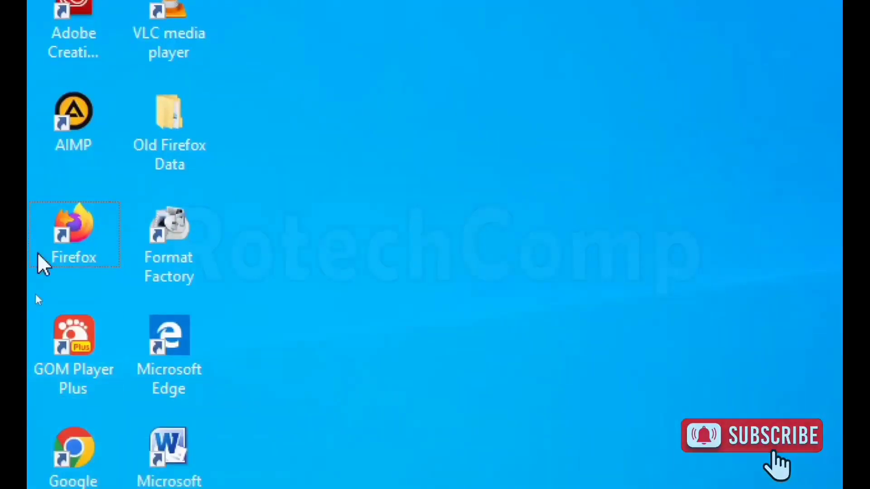
right_click(84, 233)
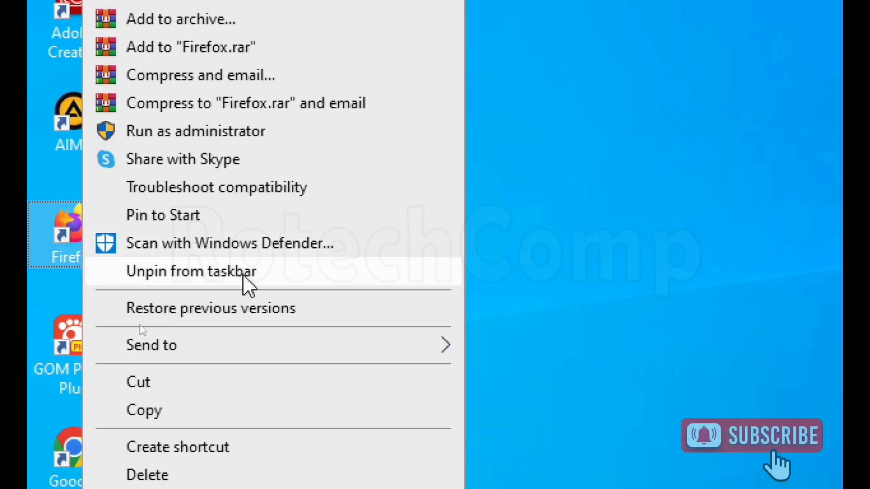
click(146, 417)
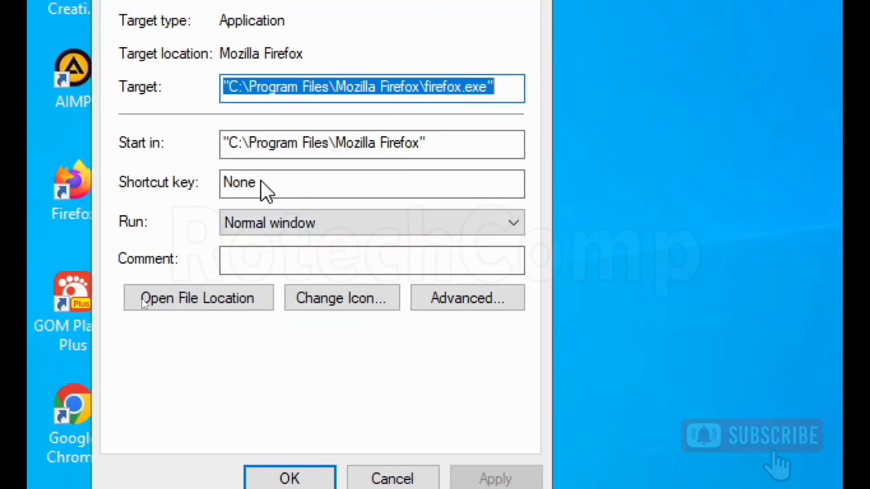
click(262, 183)
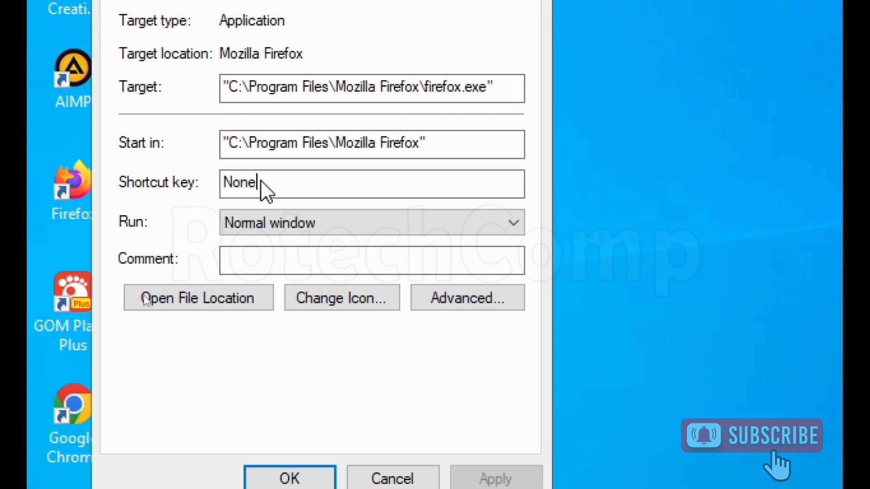
key(ctrl+alt+f)
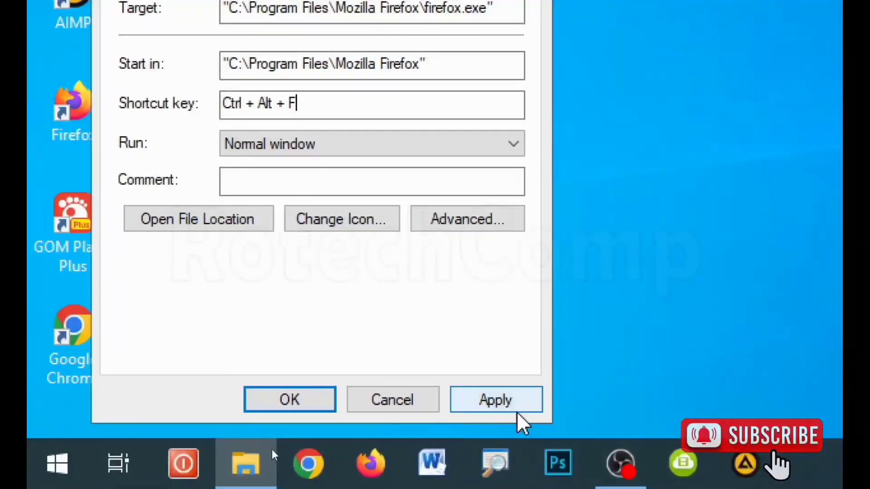
click(513, 479)
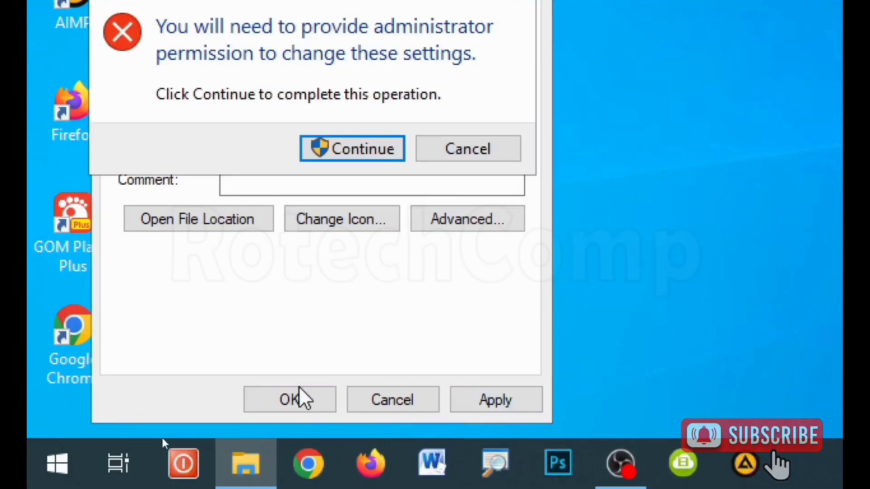
click(355, 146)
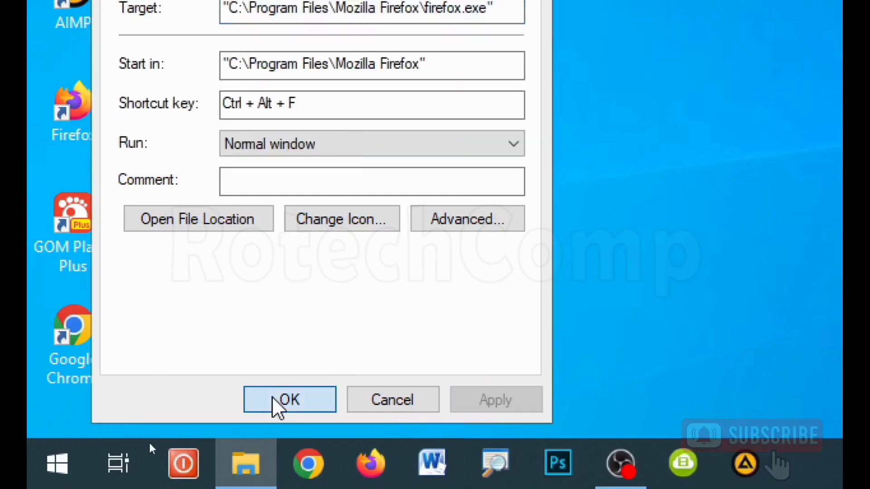
click(275, 401)
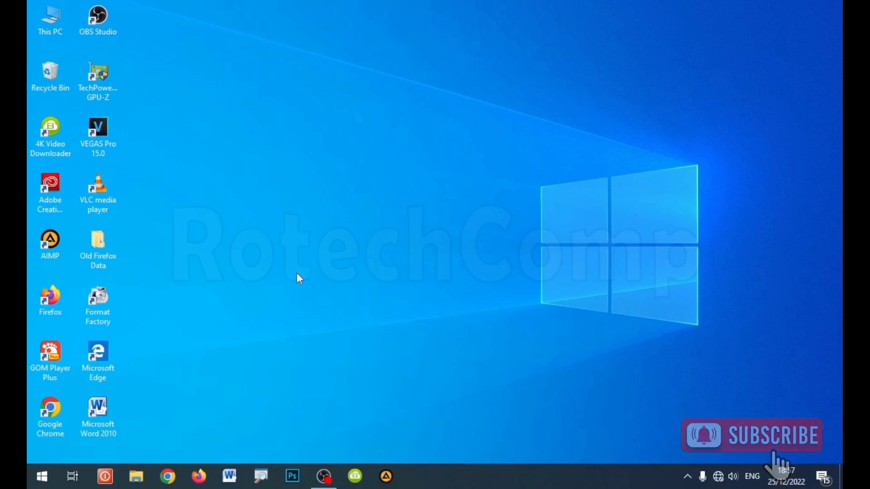
Step: Launch Firefox with its Ctrl + Alt + F shortcut and restore its window to a smaller size
key(ctrl+alt+f)
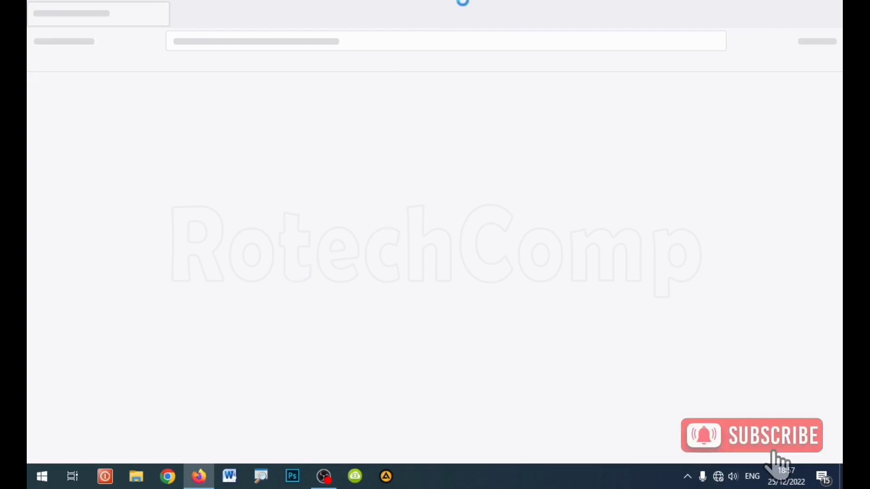
double_click(427, 19)
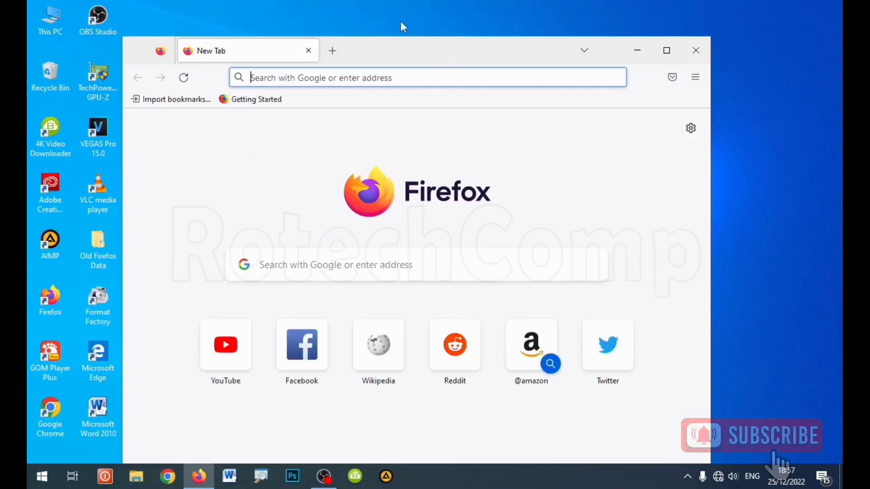
right_click(402, 22)
key(Escape)
right_click(415, 21)
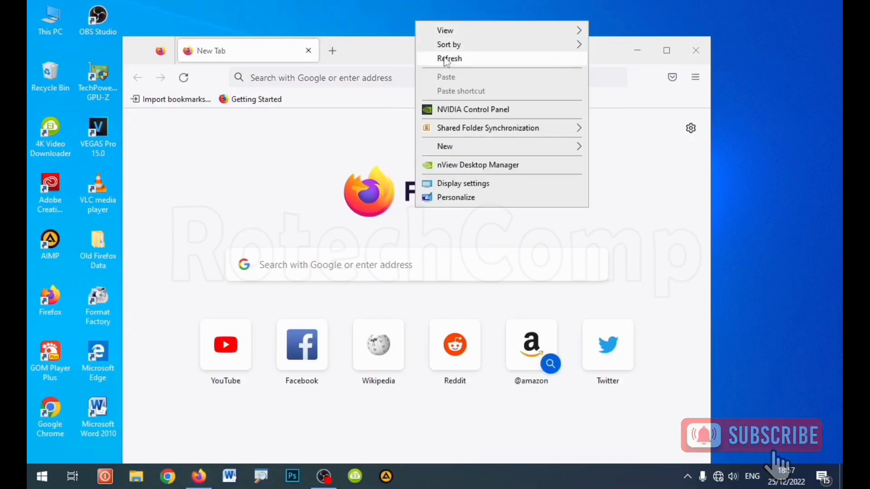
key(Escape)
right_click(434, 21)
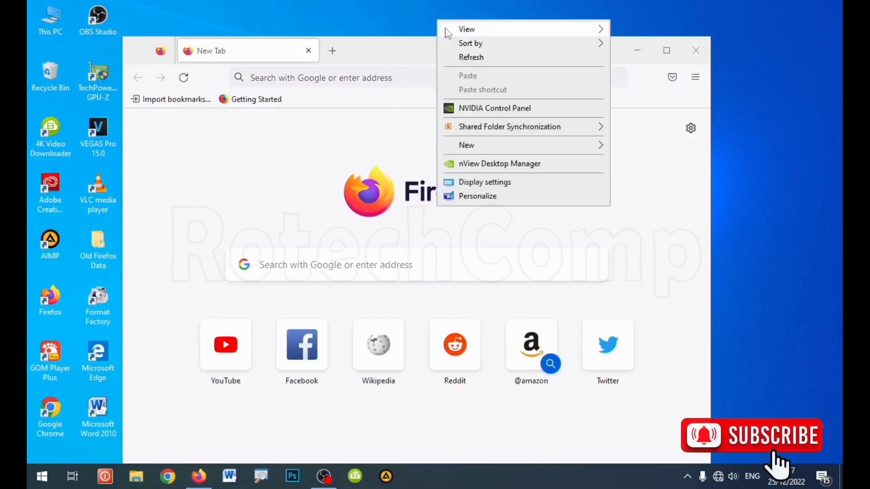
Step: Refresh the desktop and shift the Firefox window slightly to the right and up
click(464, 57)
drag(449, 48, 481, 47)
right_click(444, 18)
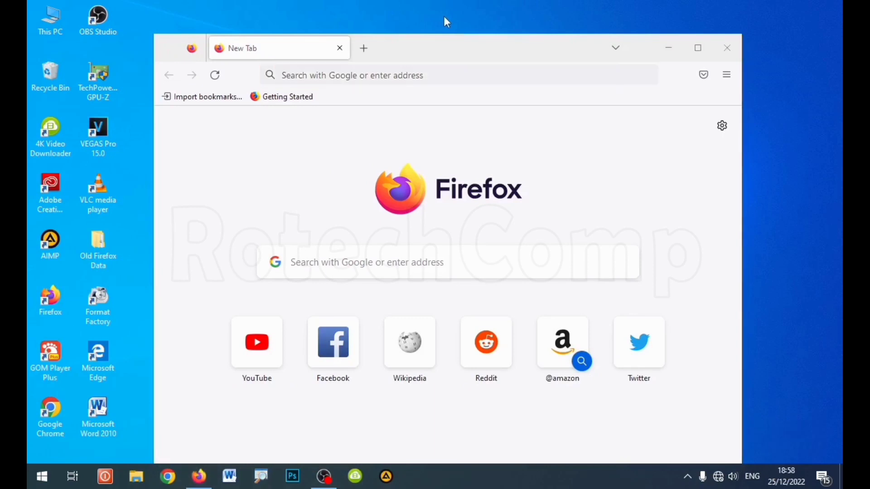
click(453, 52)
click(457, 46)
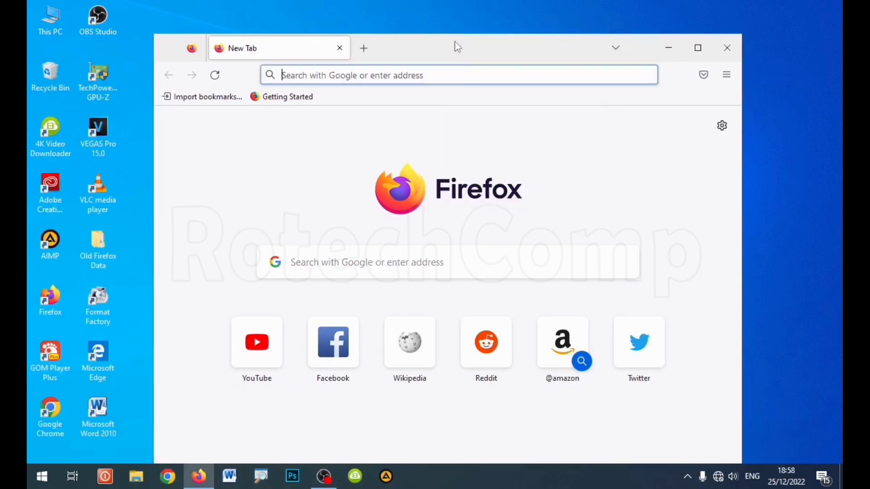
right_click(449, 18)
click(486, 58)
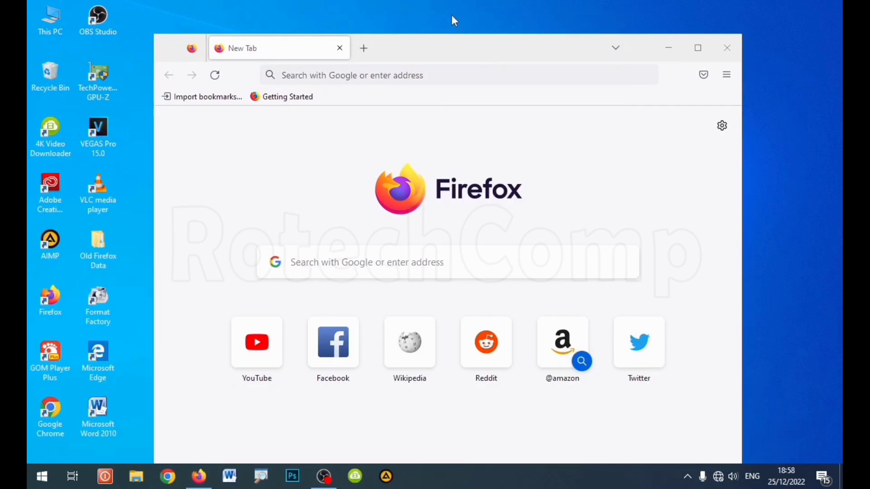
right_click(452, 16)
click(487, 52)
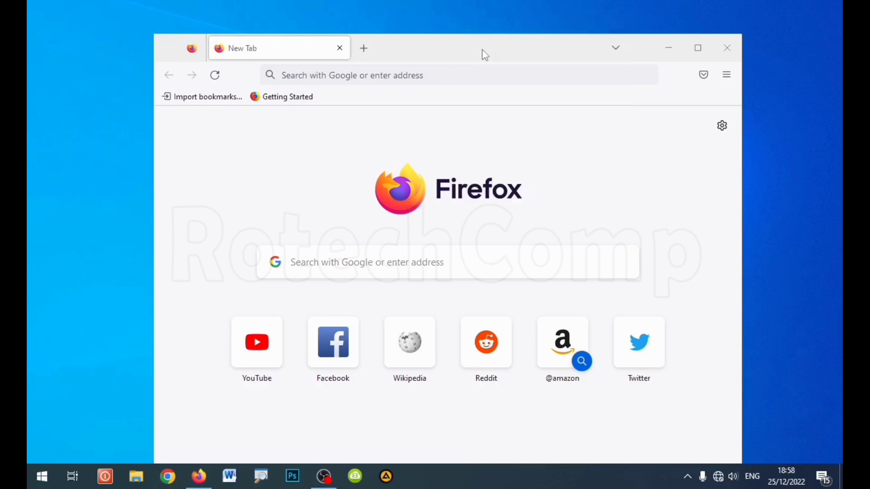
click(457, 52)
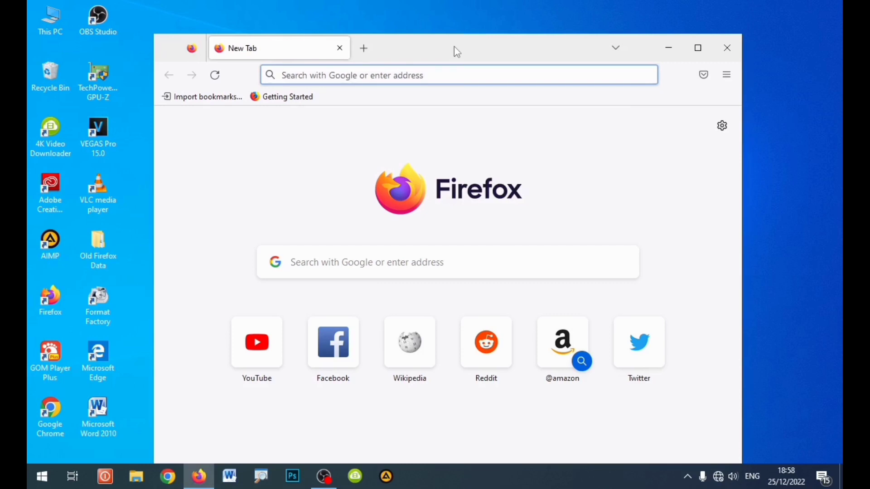
right_click(431, 18)
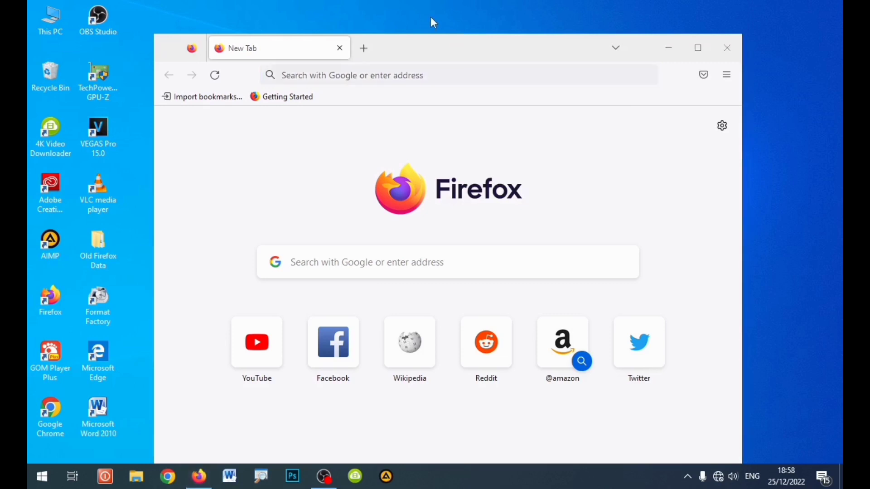
click(464, 49)
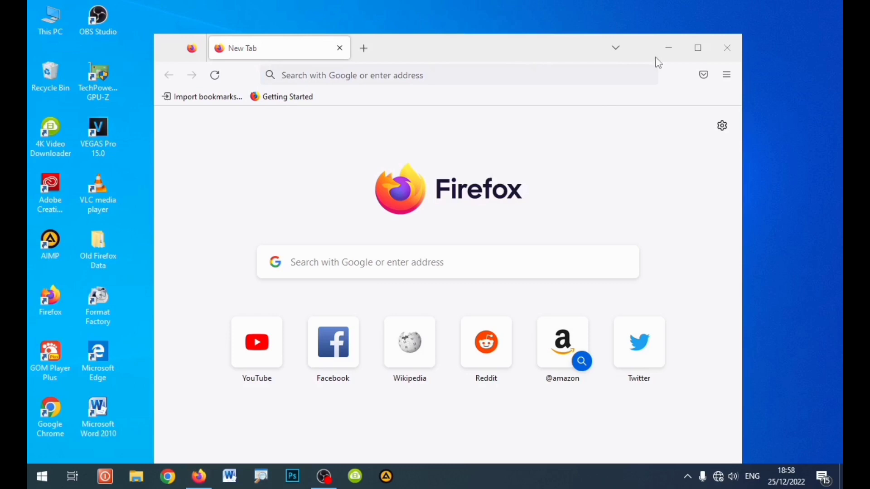
Step: Close the Firefox window and refresh the desktop
click(726, 48)
right_click(435, 55)
click(469, 93)
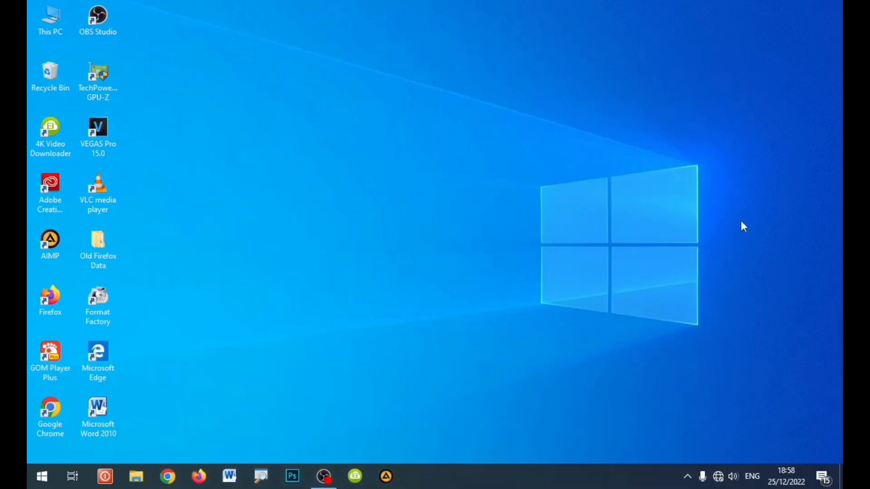